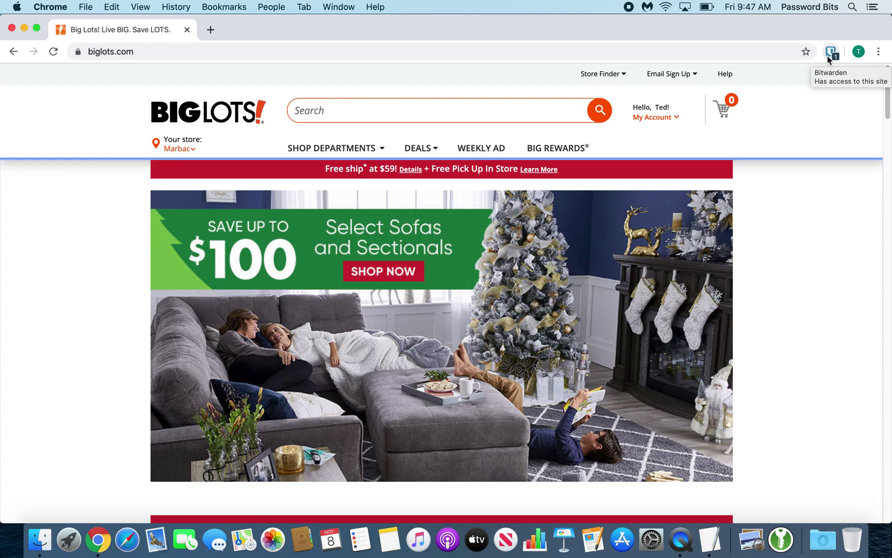
Step: Open the Bitwarden popup on the Tab view, showing the biglots.com login and the saved identity
click(830, 52)
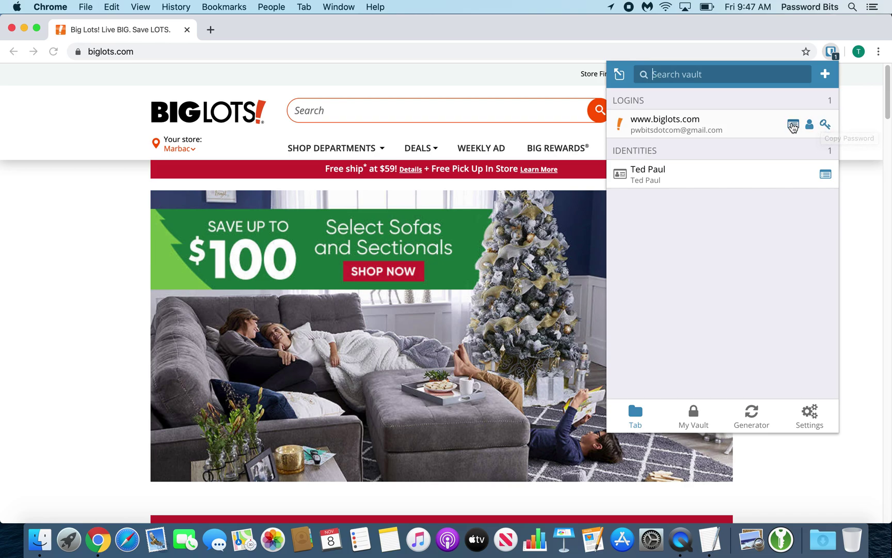
click(793, 126)
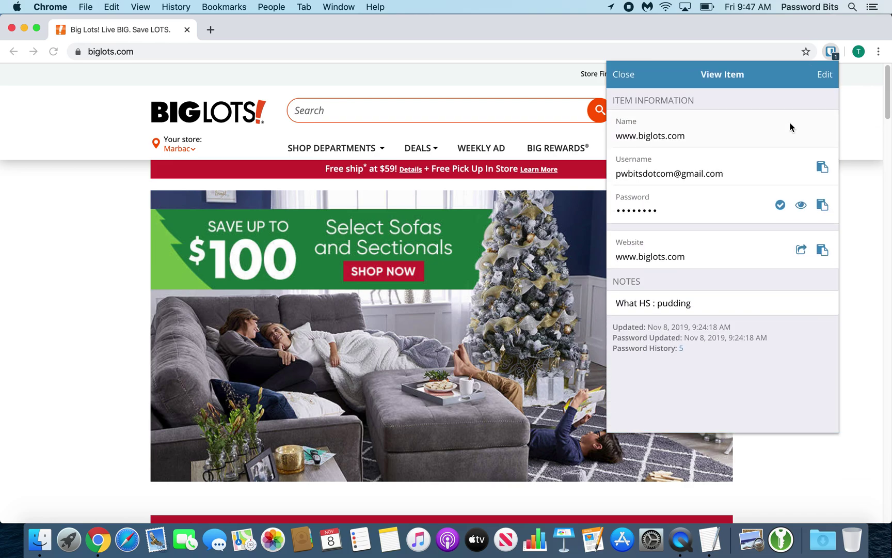
click(802, 209)
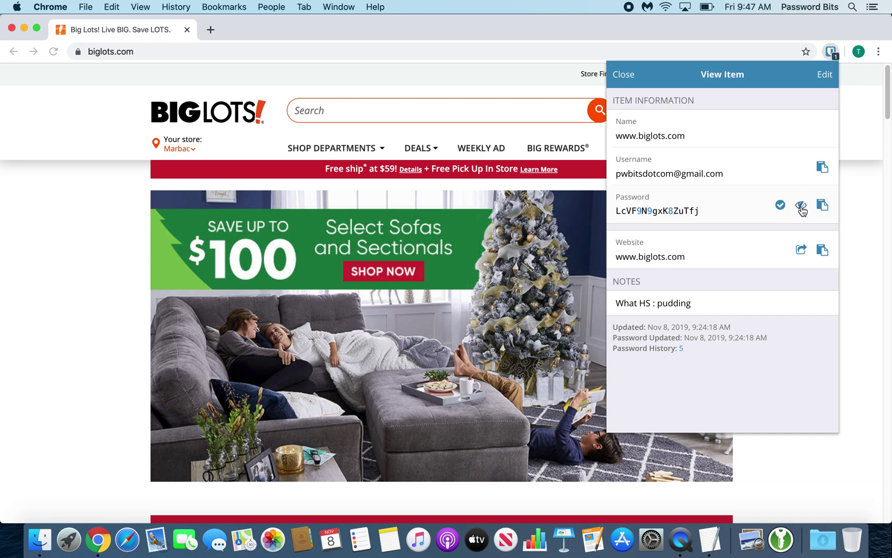
click(802, 209)
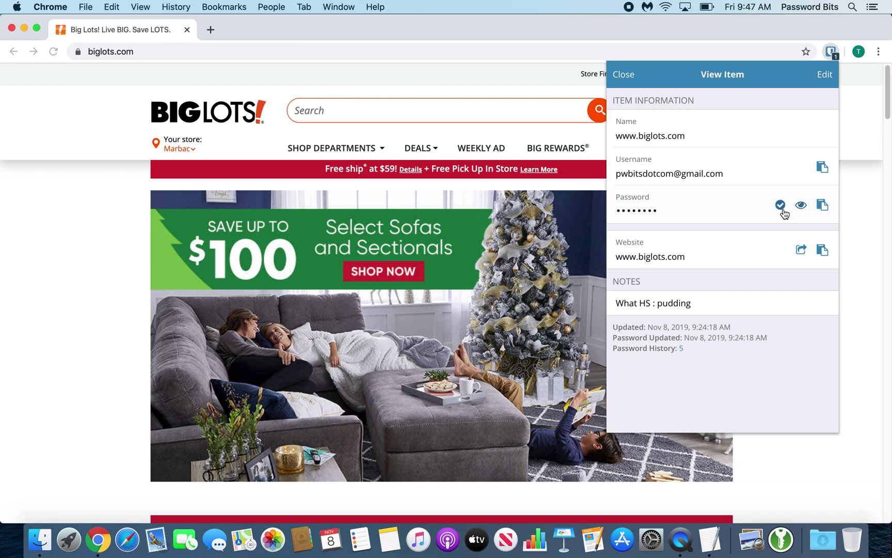
click(780, 206)
Step: Review the login's password history of 5 previous passwords, then close the list
drag(614, 348, 675, 350)
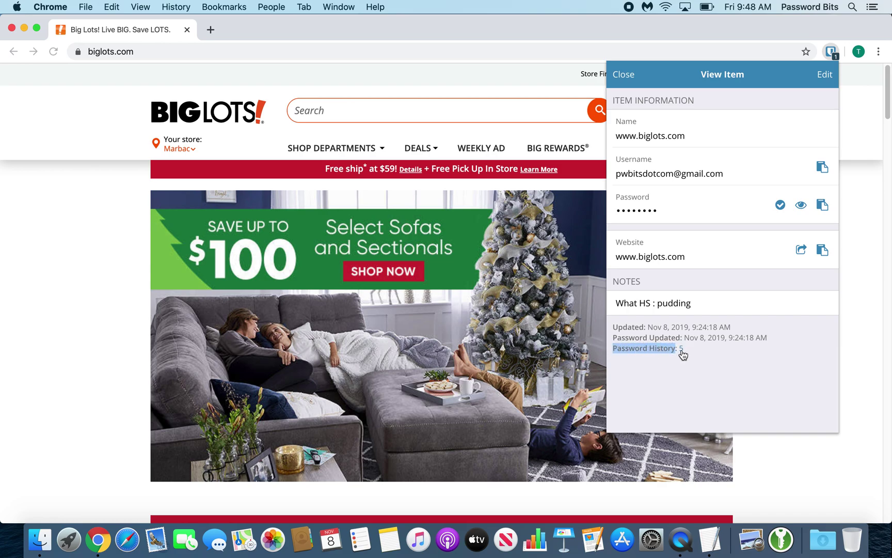
click(681, 350)
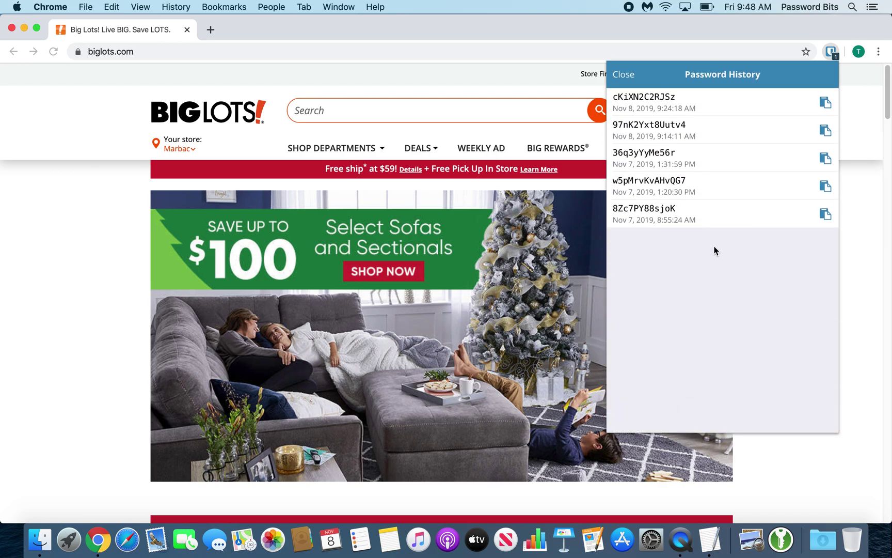
click(624, 76)
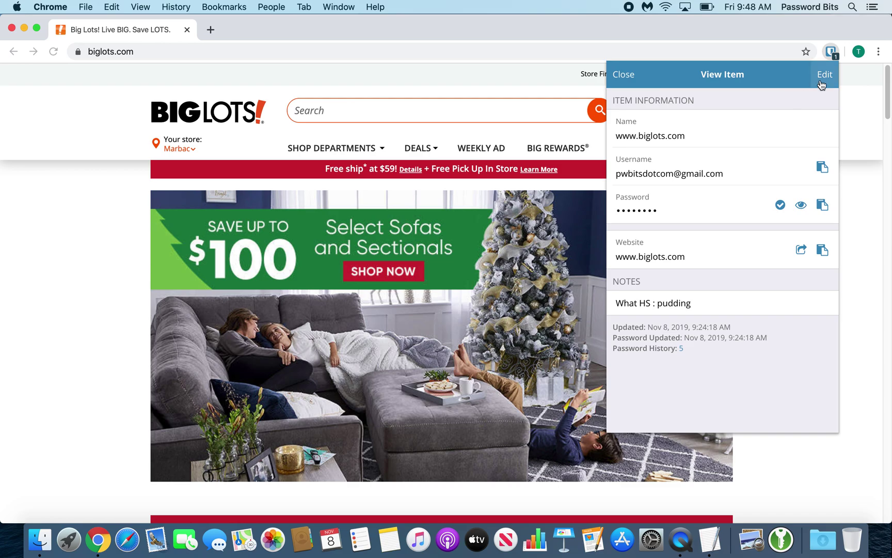
Step: Close the login, view the saved identity's details, then switch to the My Vault overview
click(623, 75)
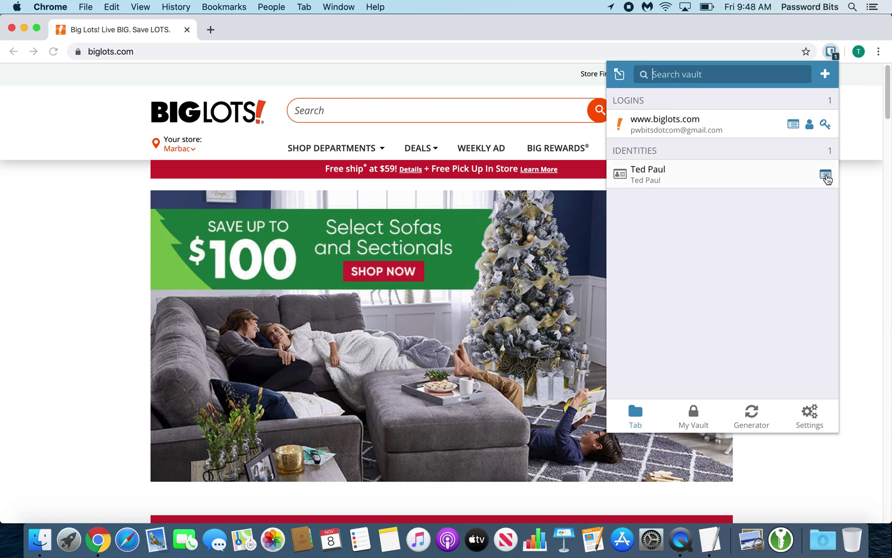
click(826, 176)
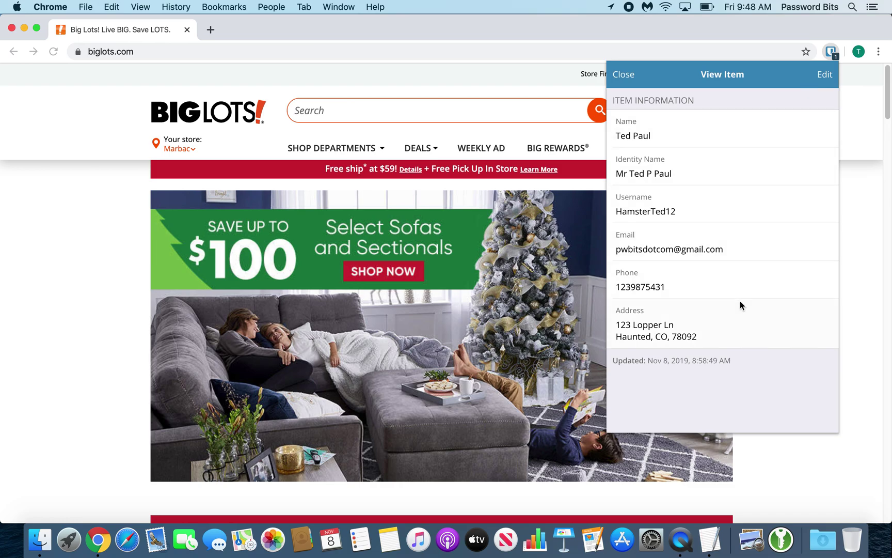
click(622, 75)
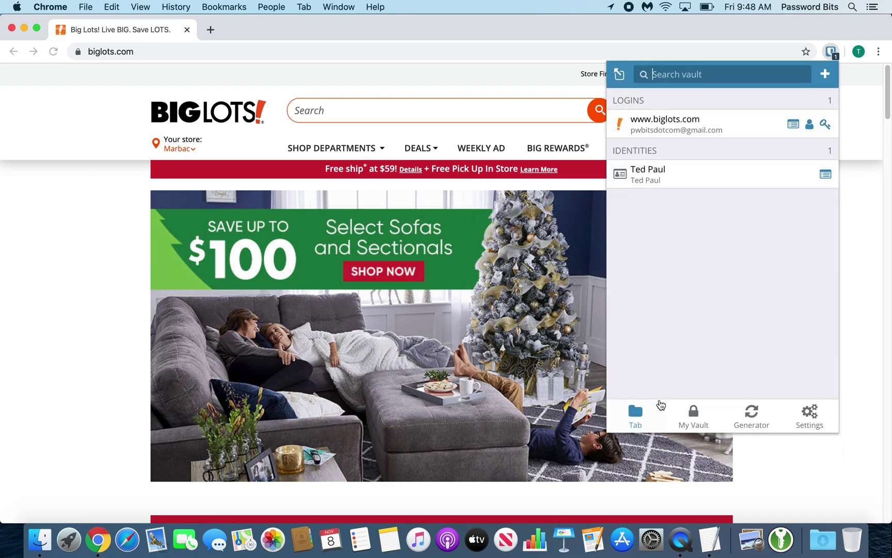
click(694, 416)
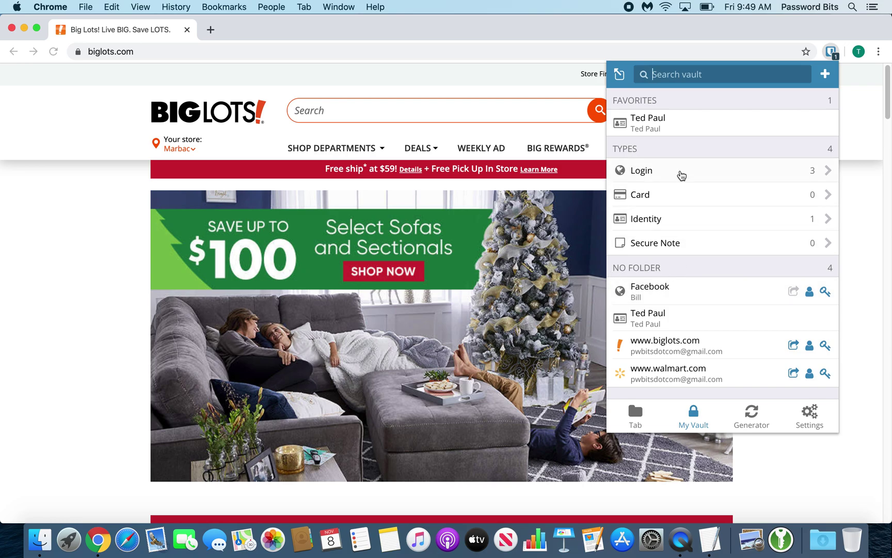
click(679, 175)
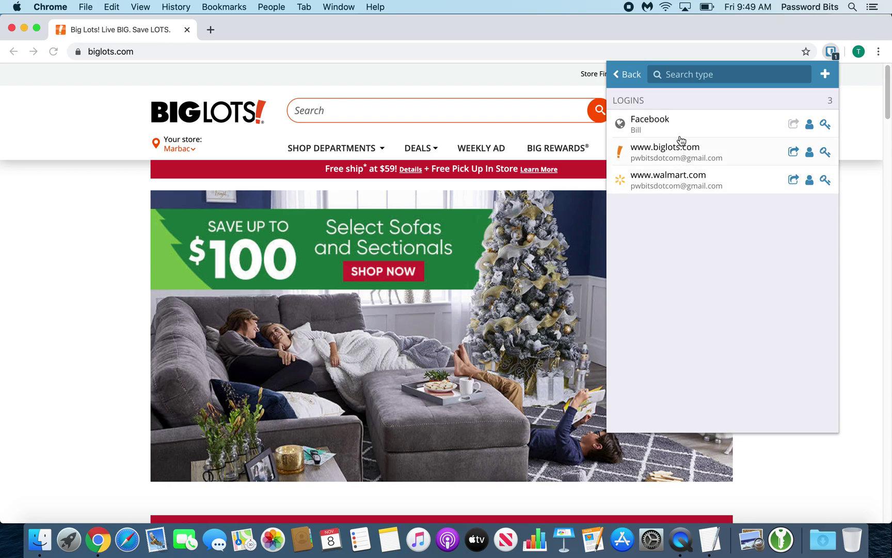
click(684, 133)
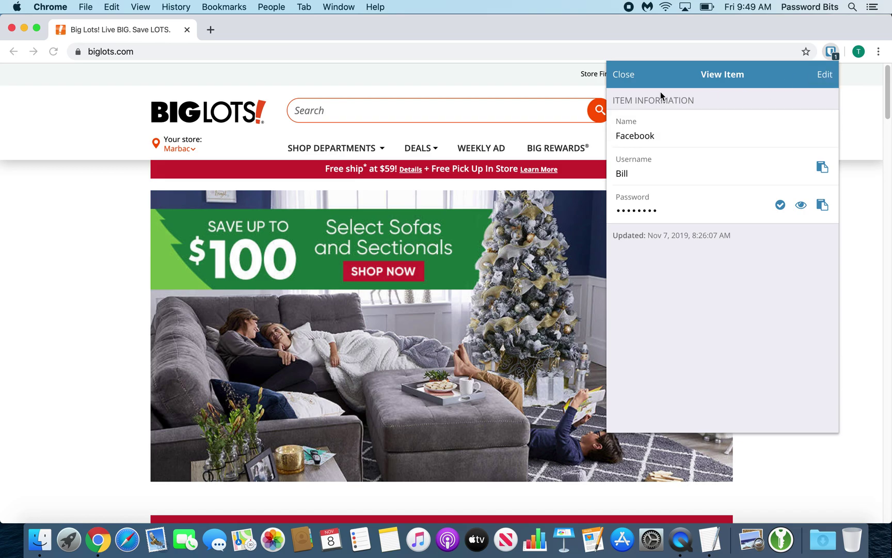
click(624, 81)
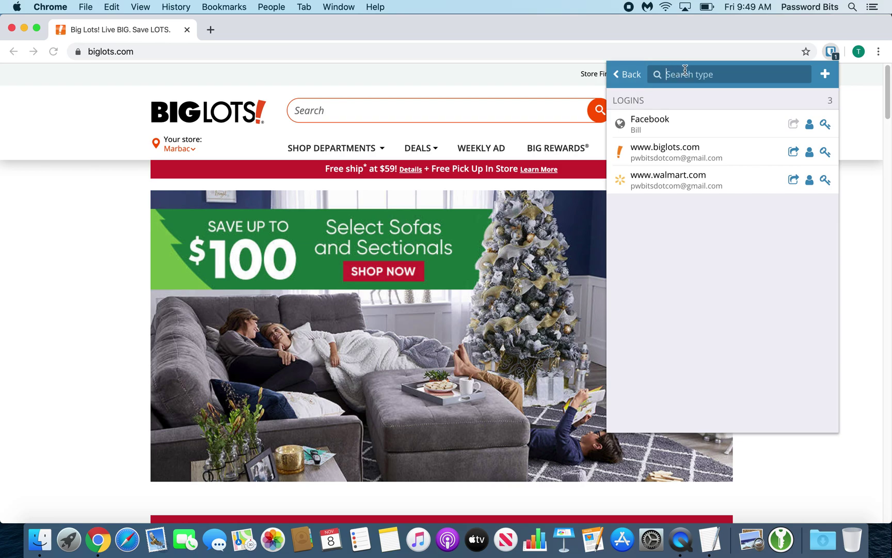
text(big)
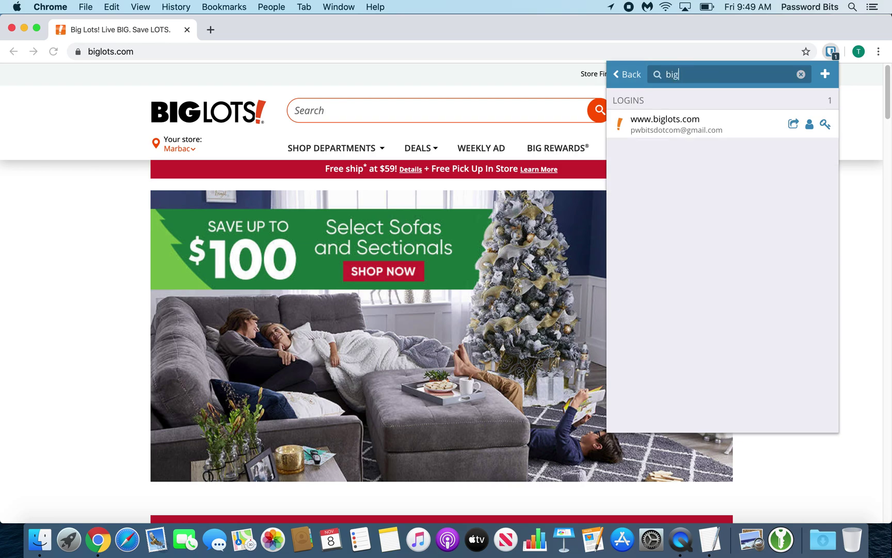
key(BackSpace)
key(BackSpace)
key(BackSpace)
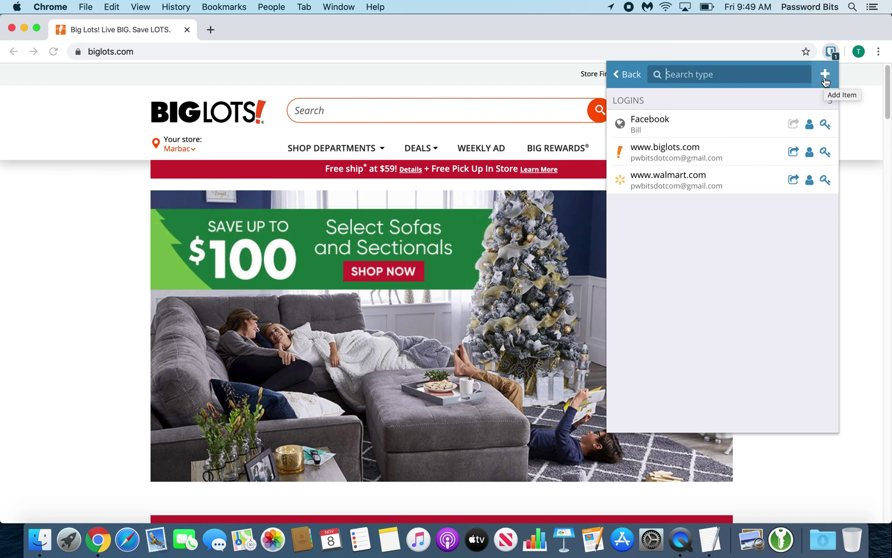
click(627, 74)
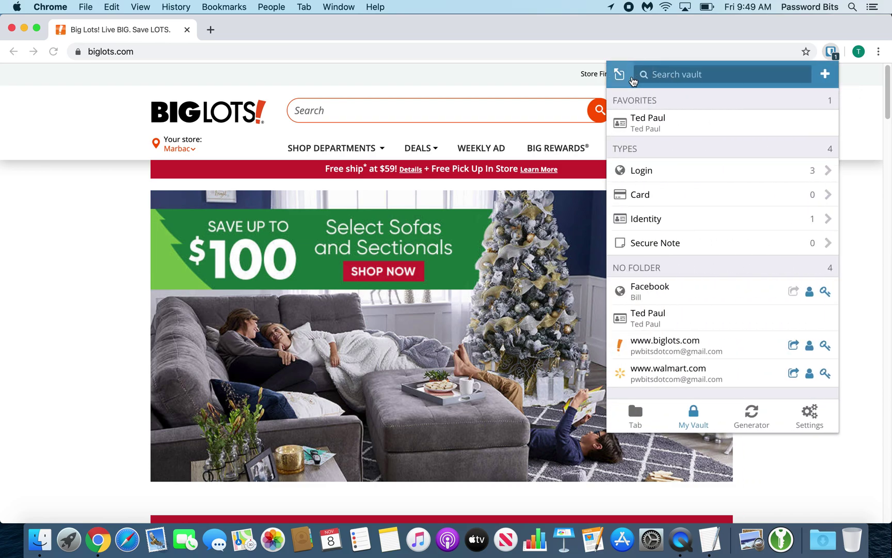
click(694, 194)
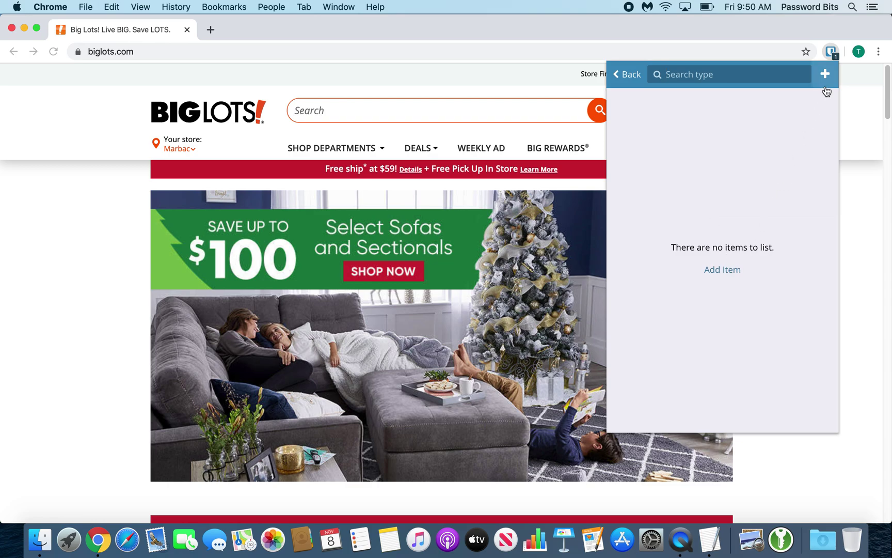
click(621, 83)
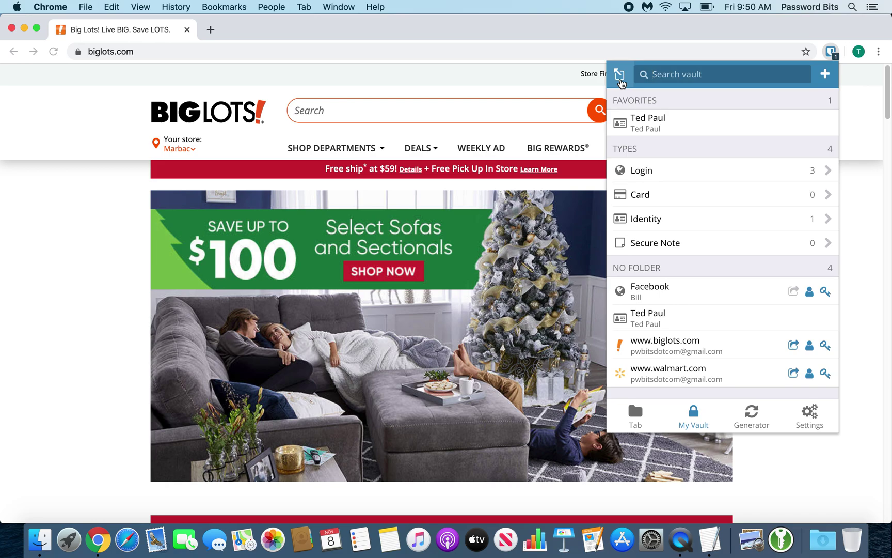
click(680, 217)
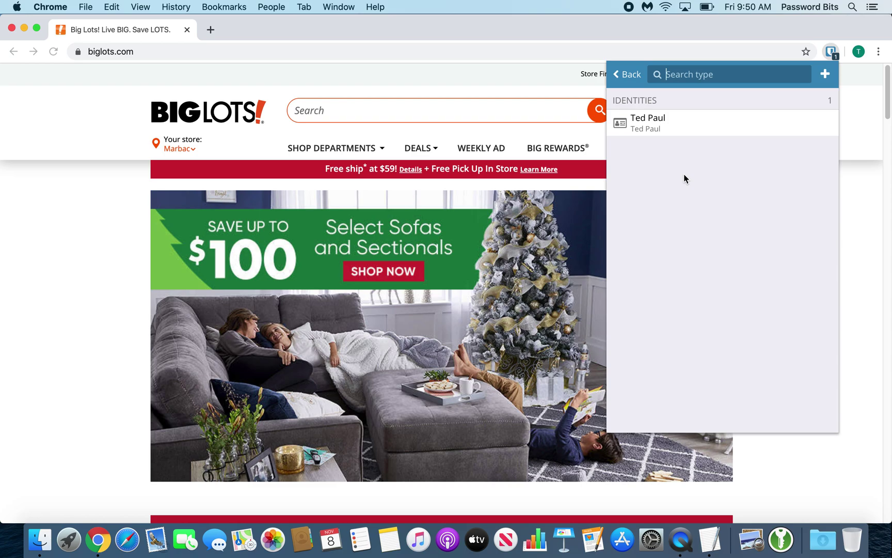
click(634, 82)
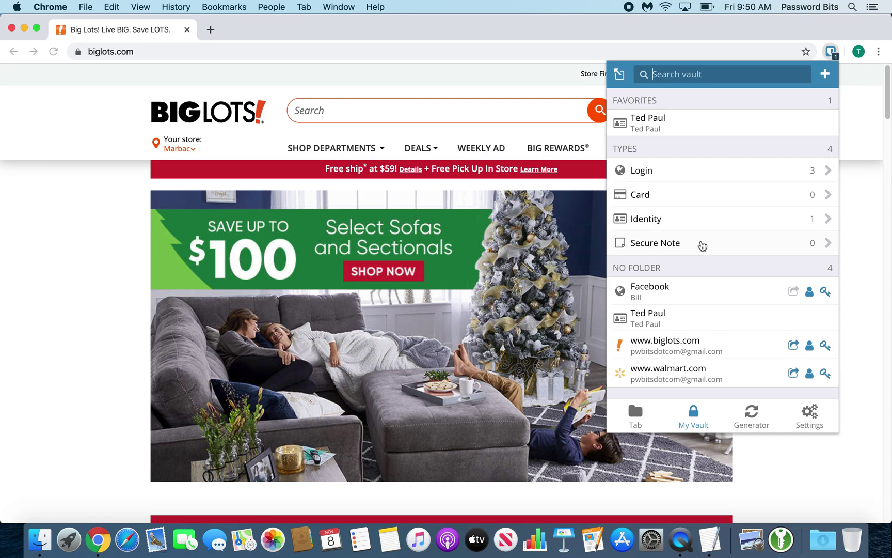
Step: Create and save a secure note named 'Test' with notes 'jfkllfkjeoijfef df fd fds dfsfd'
click(702, 243)
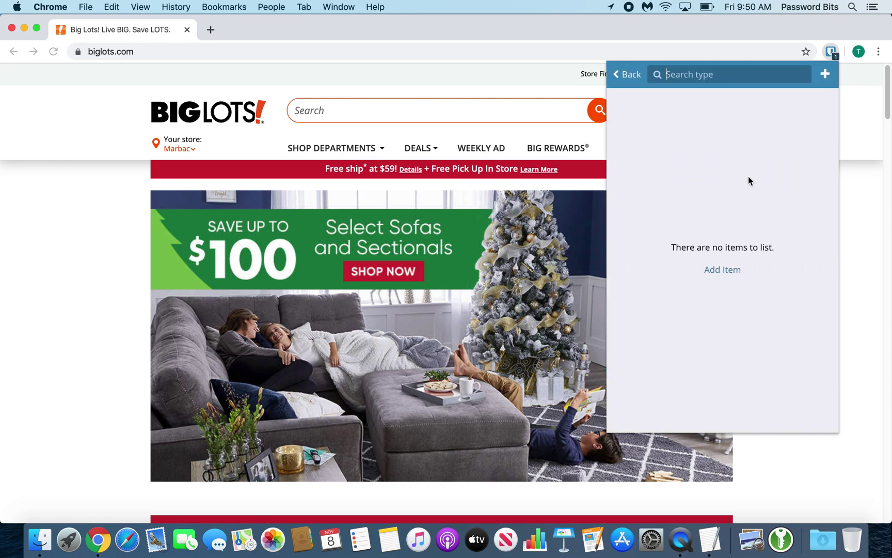
click(825, 74)
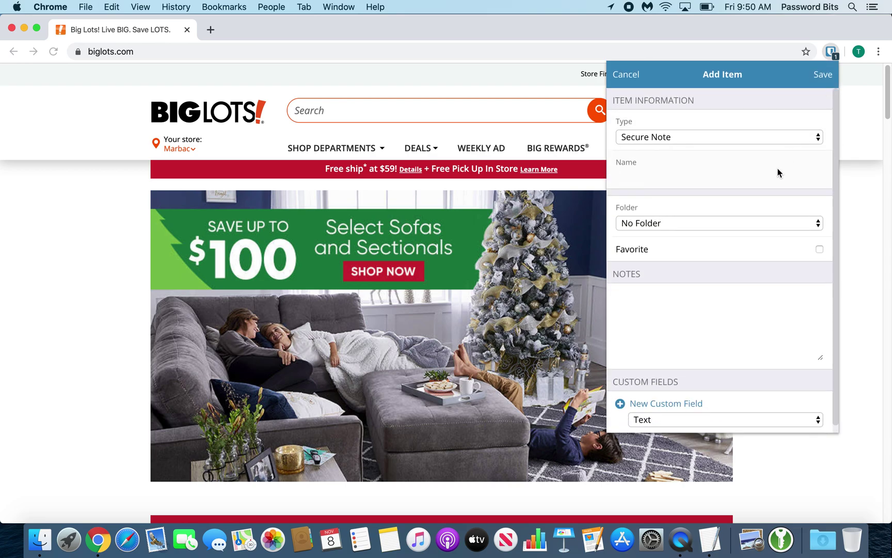
text(Test)
click(723, 307)
text(jfkllfkjeoijfef df fd fds dfs)
text(fd)
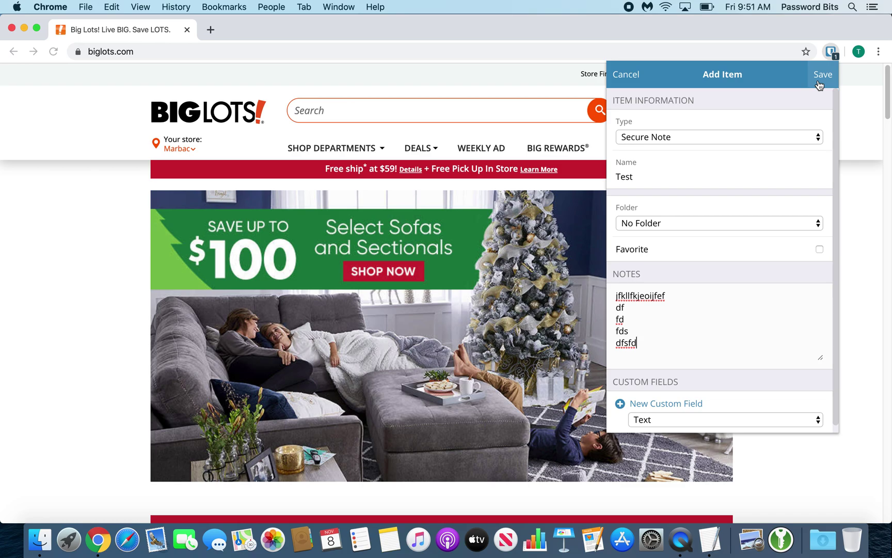
click(819, 77)
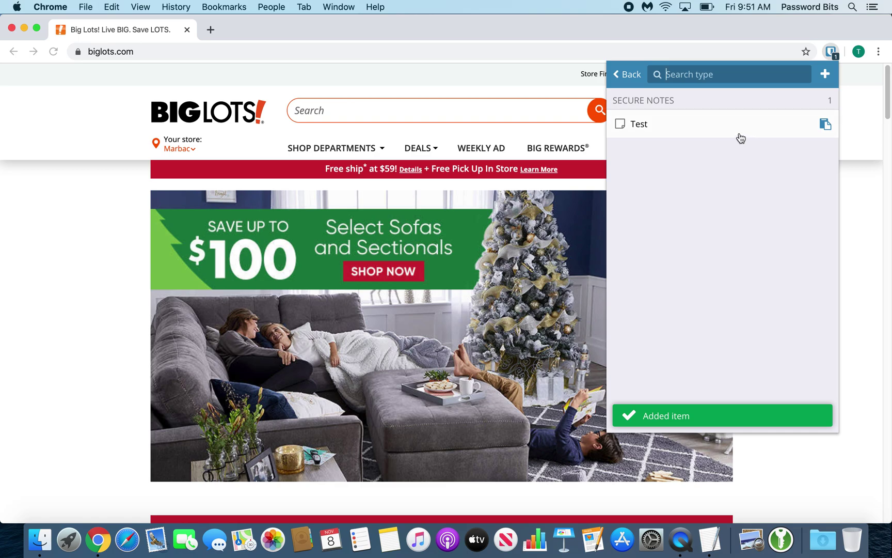
Step: Reopen the Test note to check its contents, then return to the vault overview
click(711, 129)
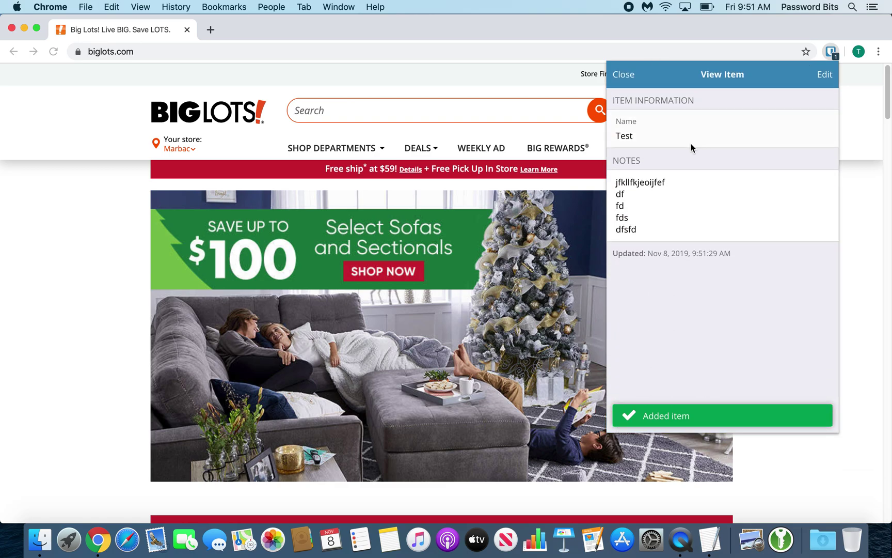
click(621, 77)
click(621, 75)
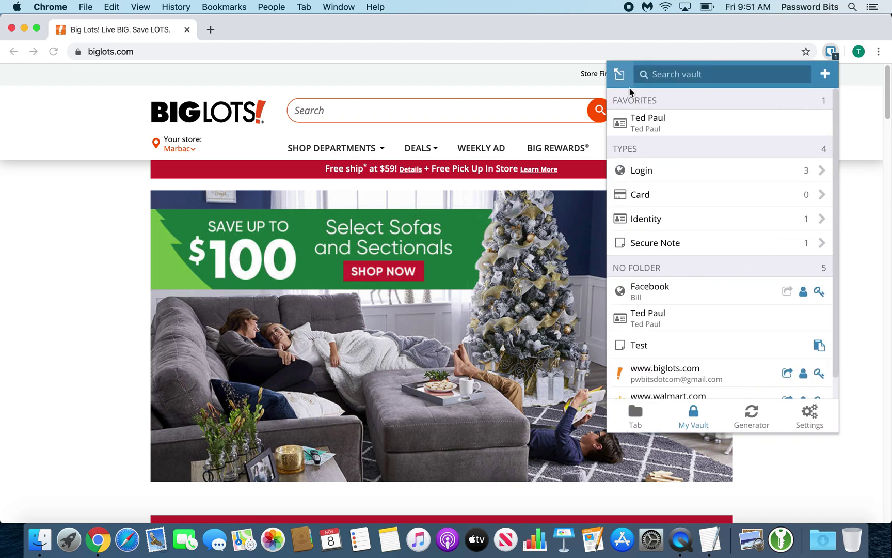
scroll(701, 268, down, 2)
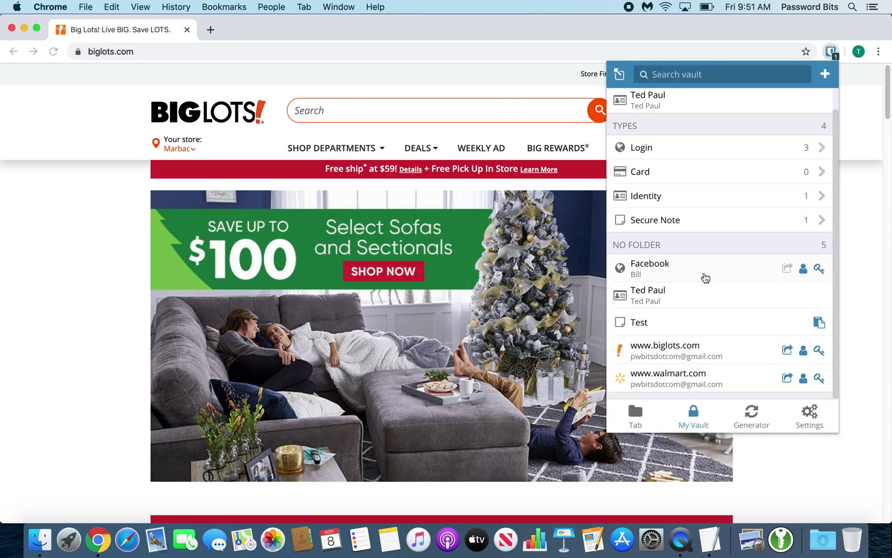
scroll(684, 243, up, 2)
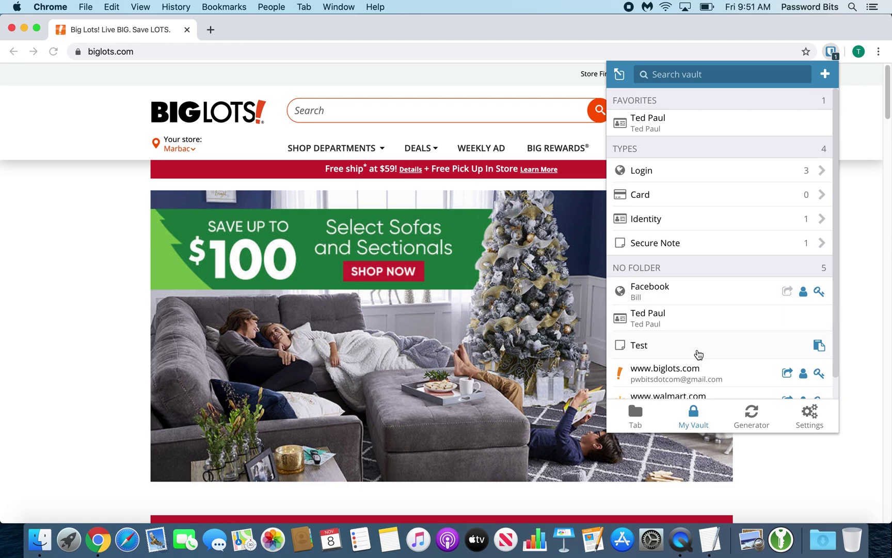
click(740, 419)
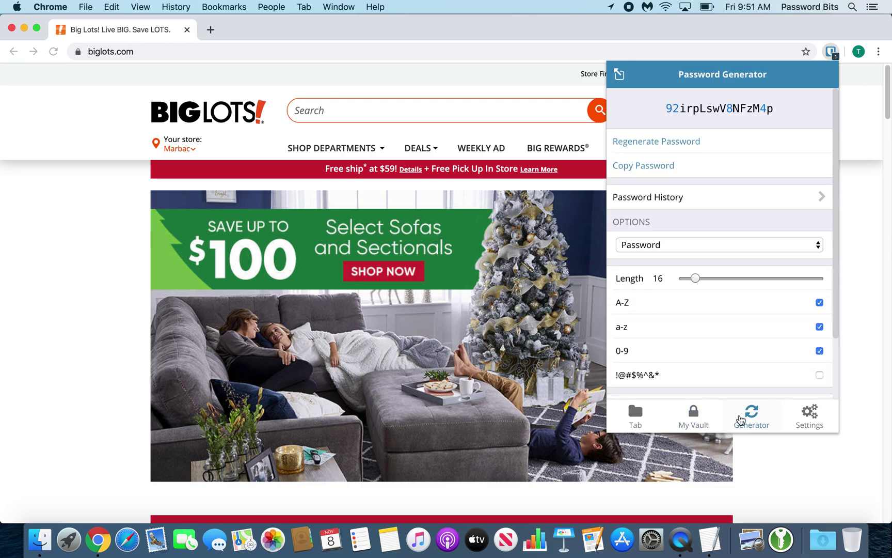
click(705, 141)
click(705, 141)
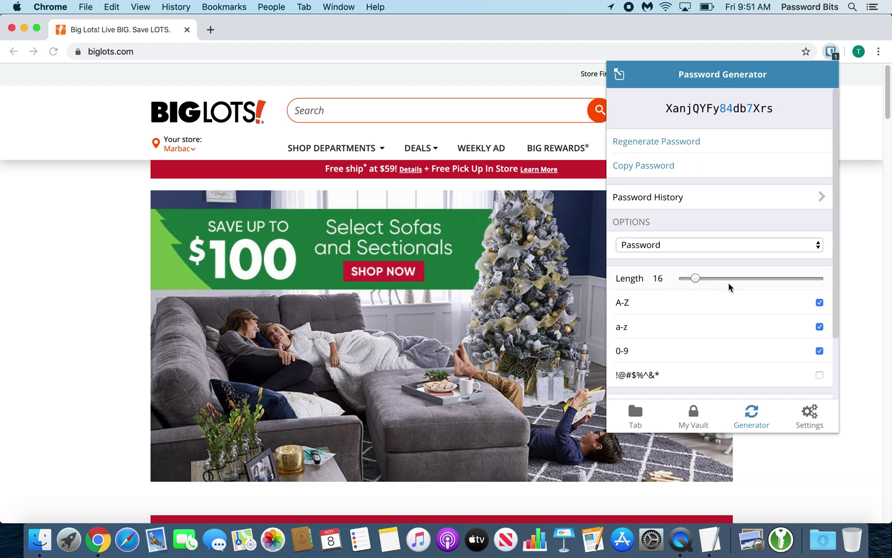
scroll(730, 289, down, 2)
scroll(731, 287, down, 2)
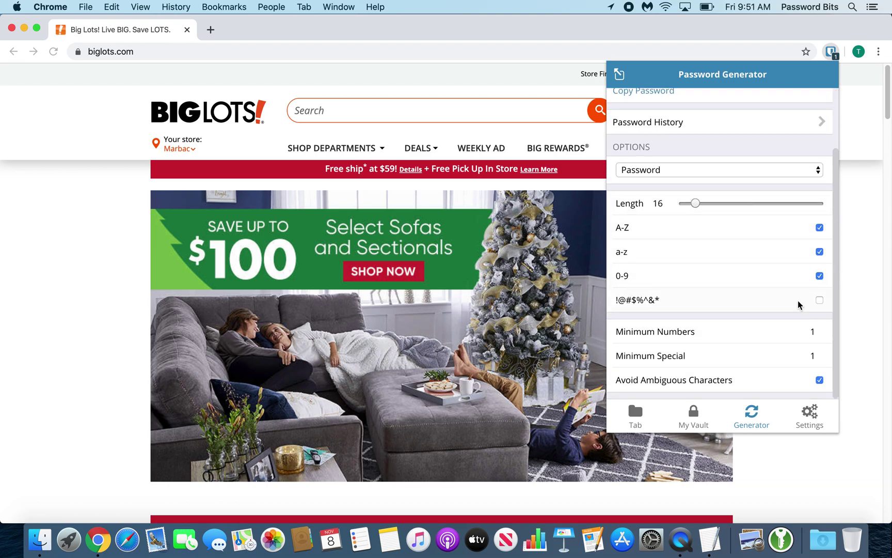
click(819, 300)
click(819, 300)
Step: Switch the generator to Passphrase with 3 uncapitalized words and Include Number on
click(691, 172)
click(692, 183)
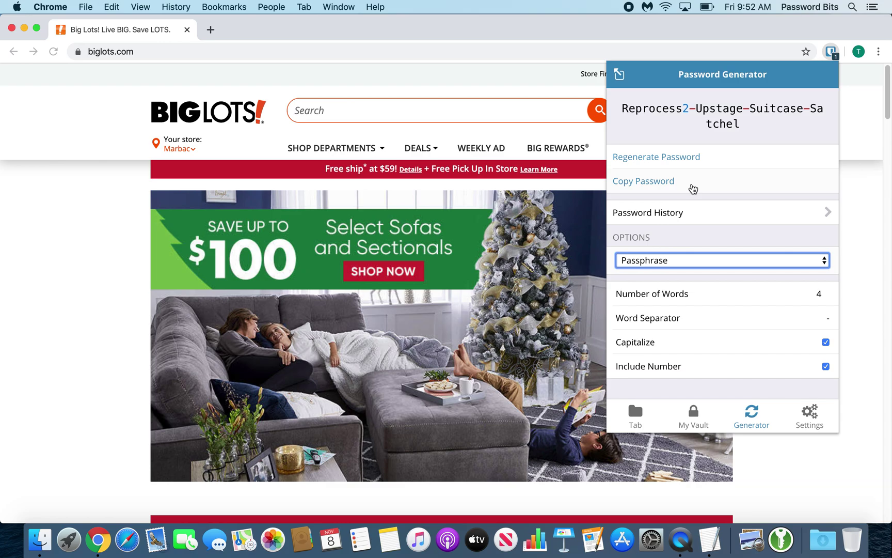
click(826, 296)
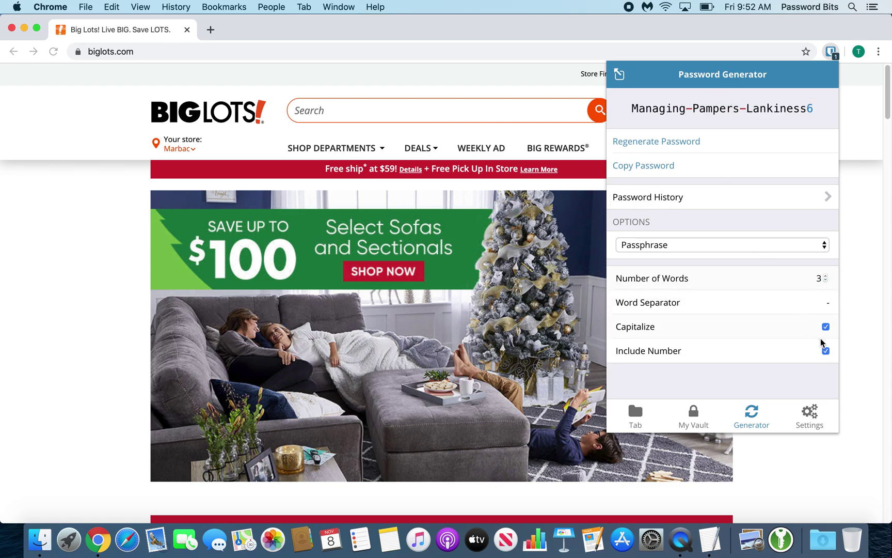
click(826, 351)
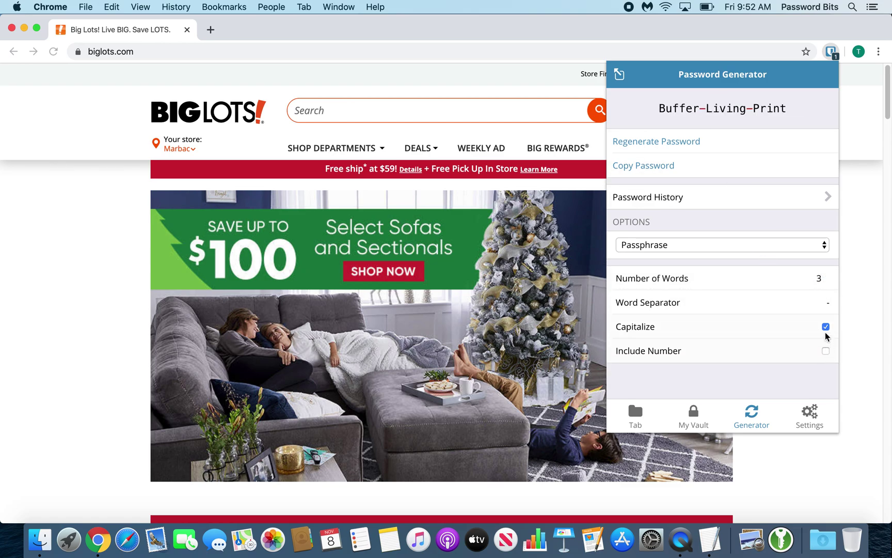
click(825, 327)
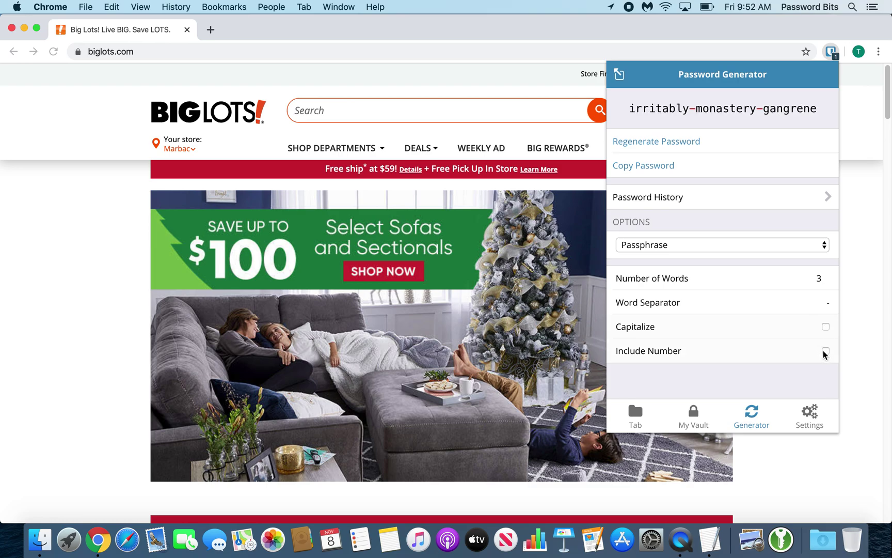
click(825, 350)
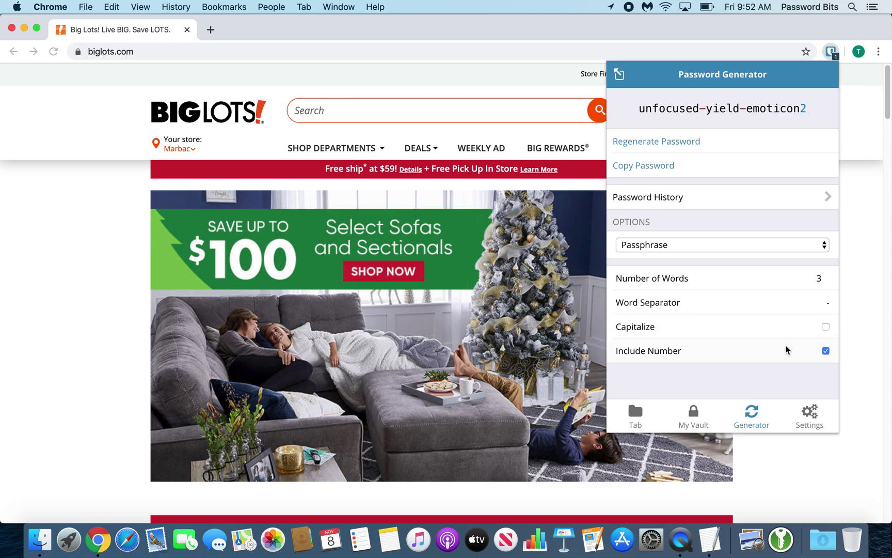
Step: Generate four fresh passphrases, then switch the generator type back to Password
click(701, 143)
click(700, 142)
click(701, 143)
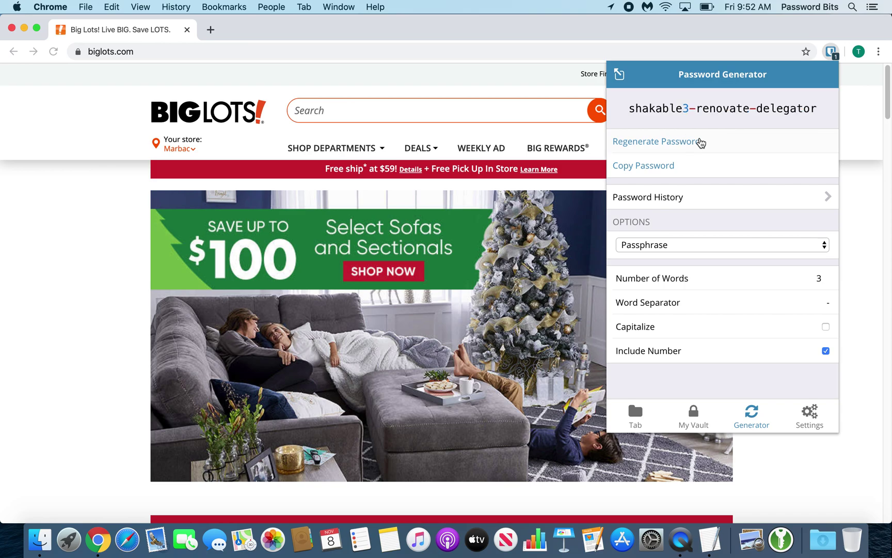
click(701, 143)
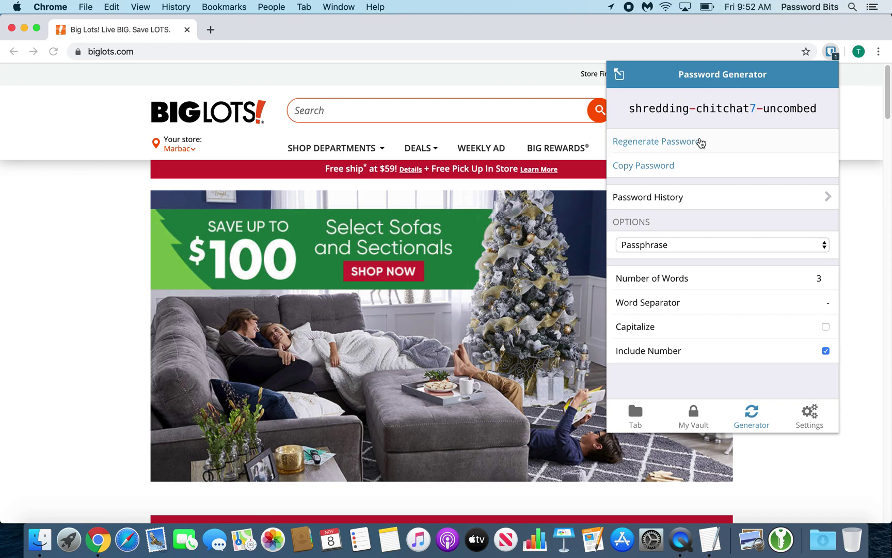
click(700, 248)
click(694, 232)
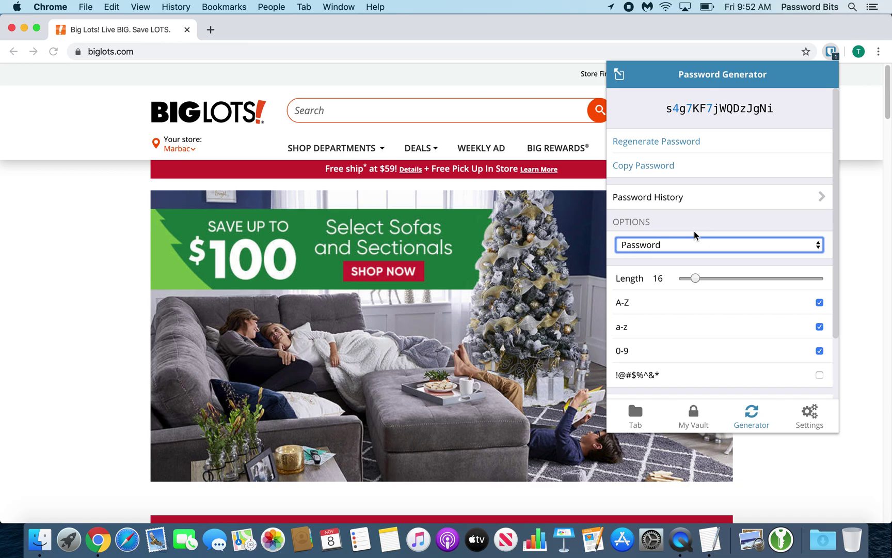
Step: Tick the !@#$%^&* option so 16-character passwords include special characters, then review the remaining options
click(820, 374)
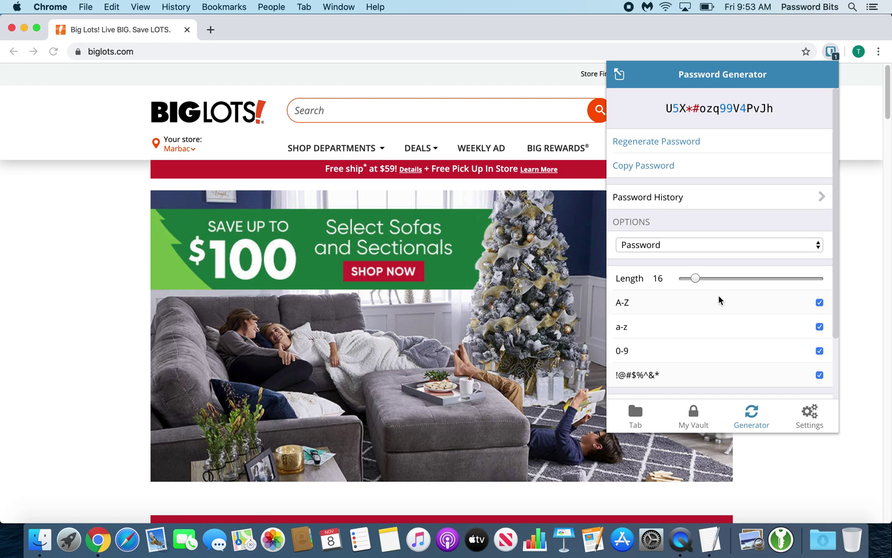
scroll(720, 300, down, 3)
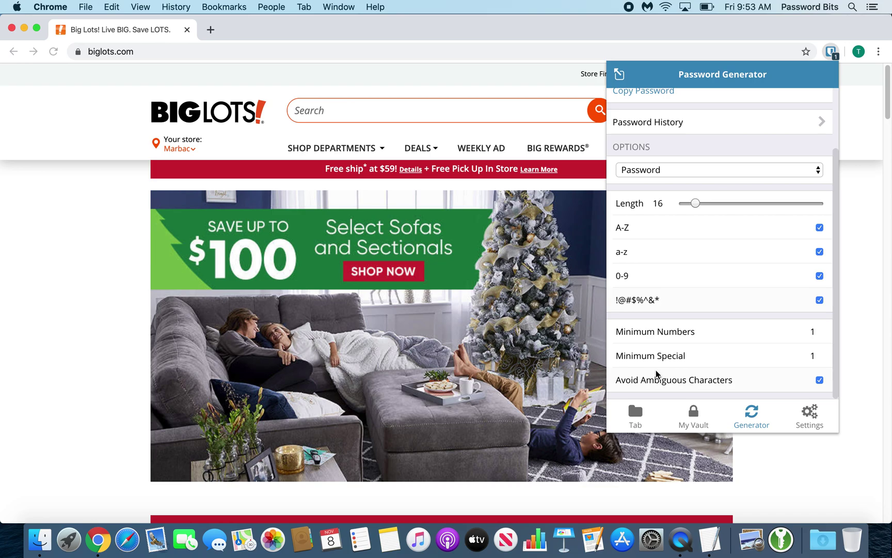
scroll(655, 370, up, 3)
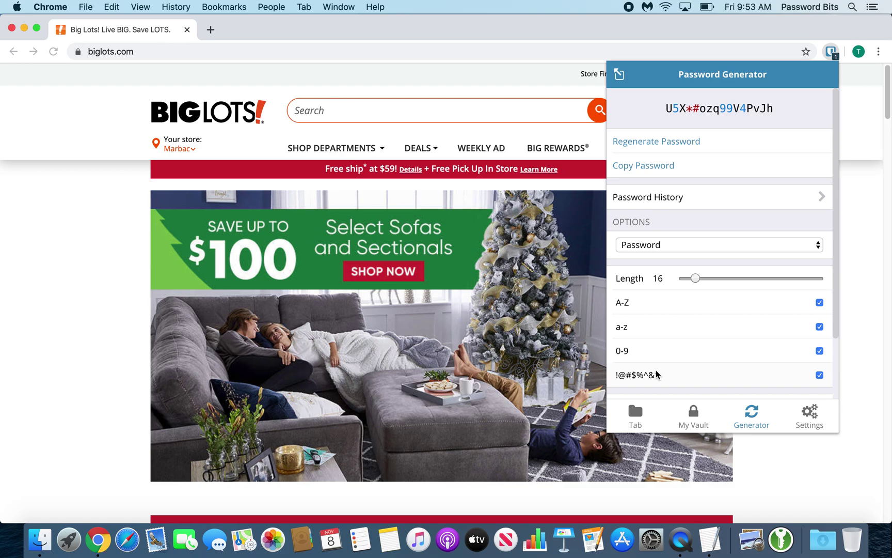
Step: Open the Settings tab and keep the vault Lock Options timeout on Never
click(820, 414)
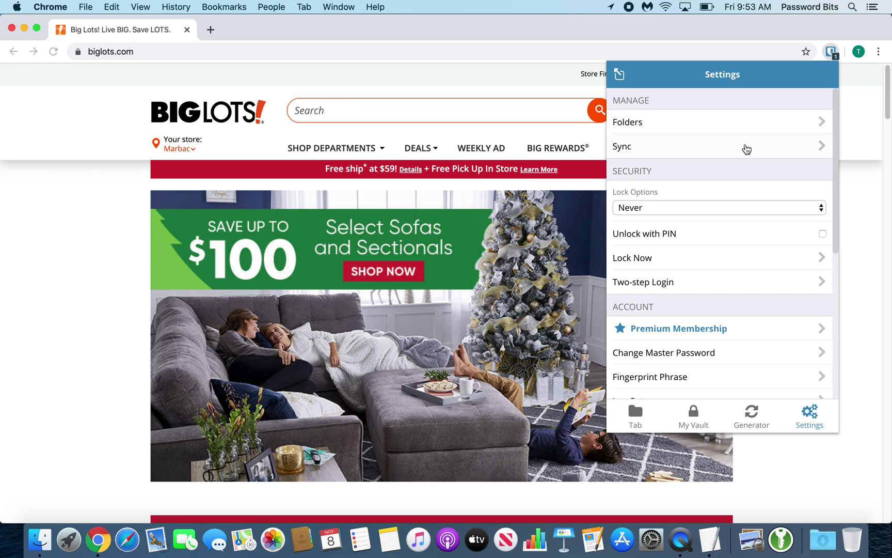
click(673, 207)
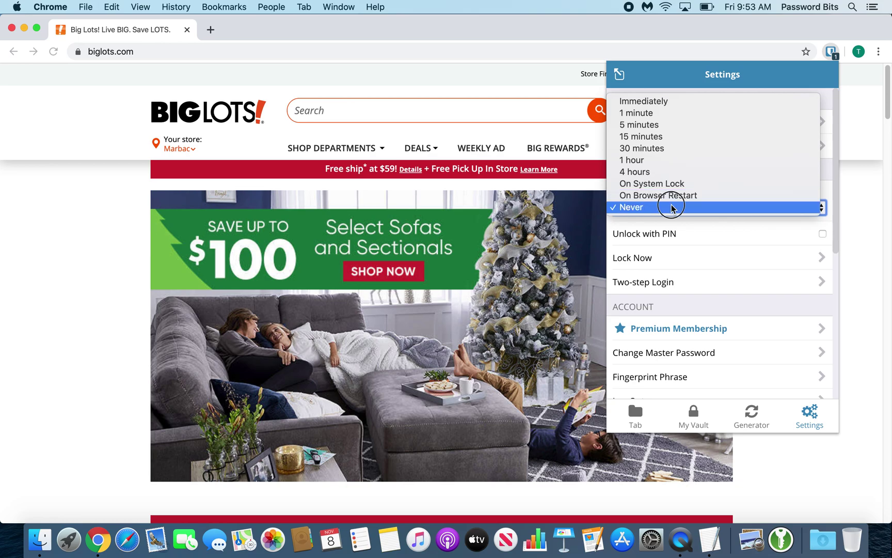
click(672, 207)
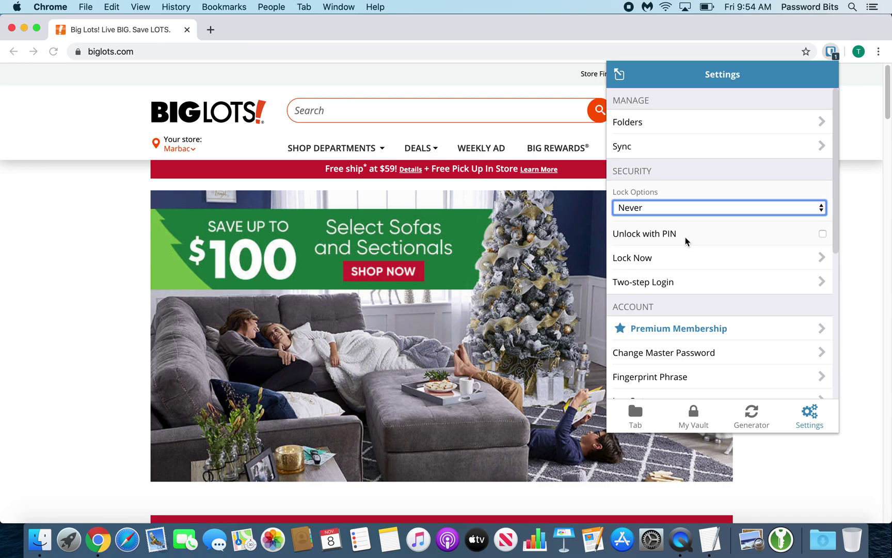
scroll(685, 239, down, 2)
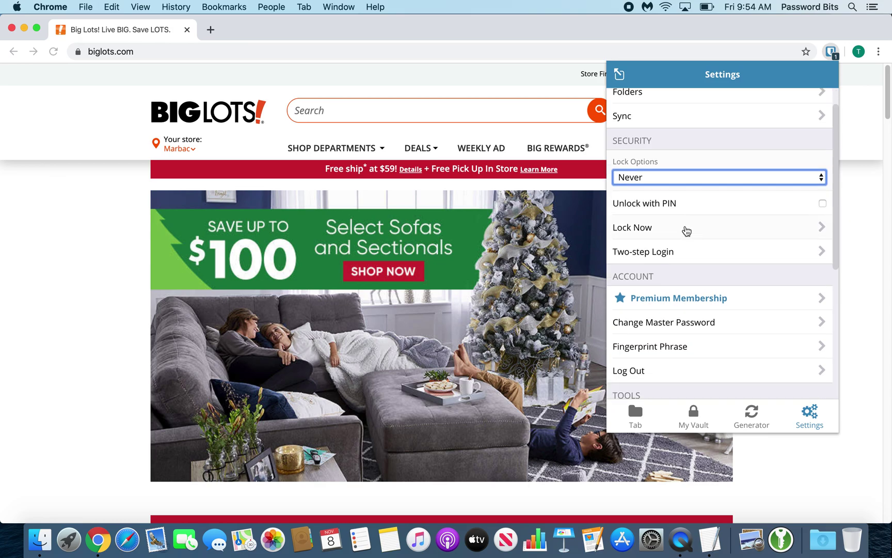
scroll(687, 230, down, 1)
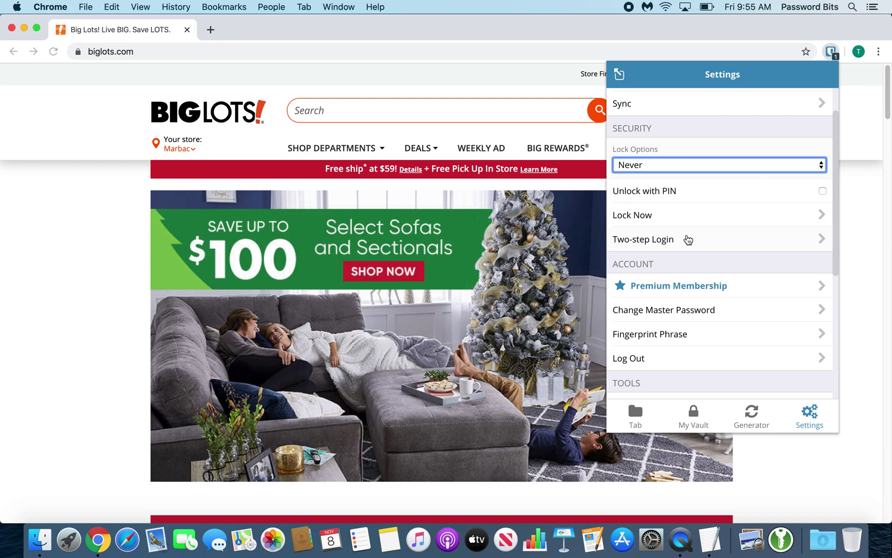
scroll(688, 239, down, 4)
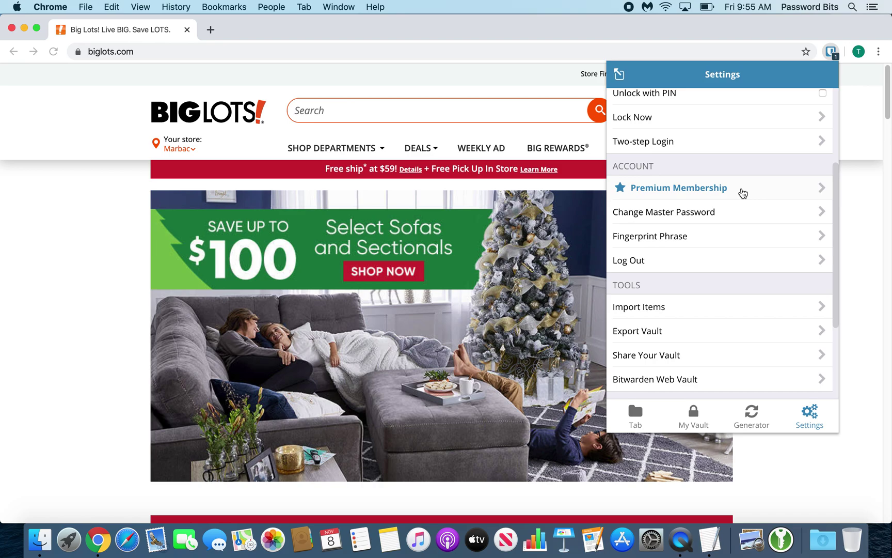
scroll(743, 193, down, 1)
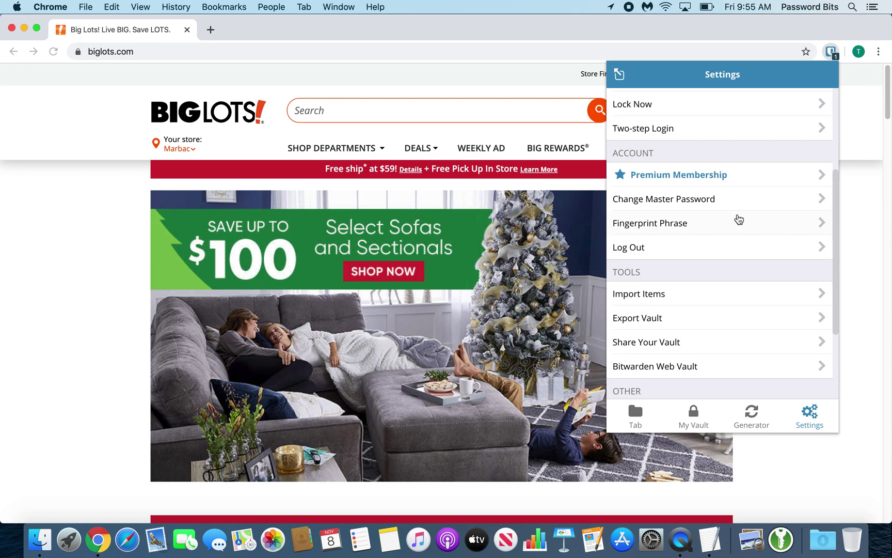
scroll(739, 220, down, 2)
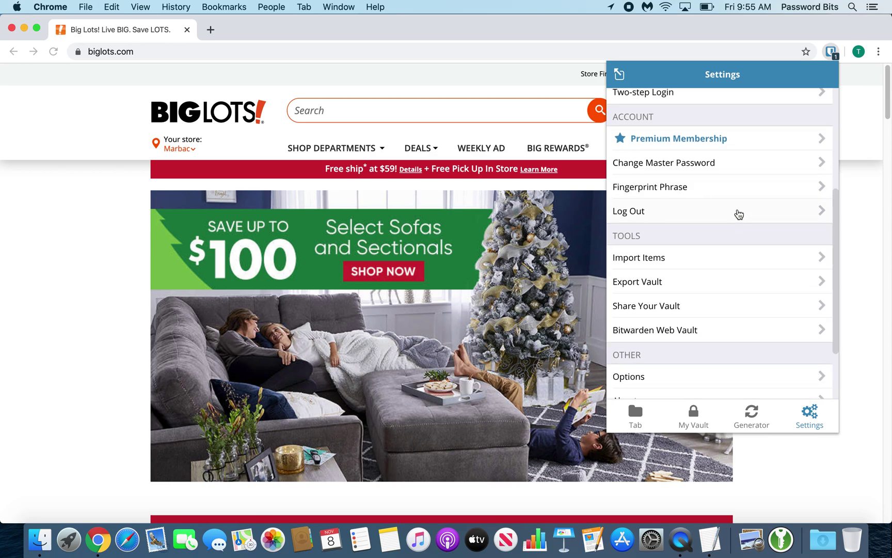
scroll(738, 215, down, 1)
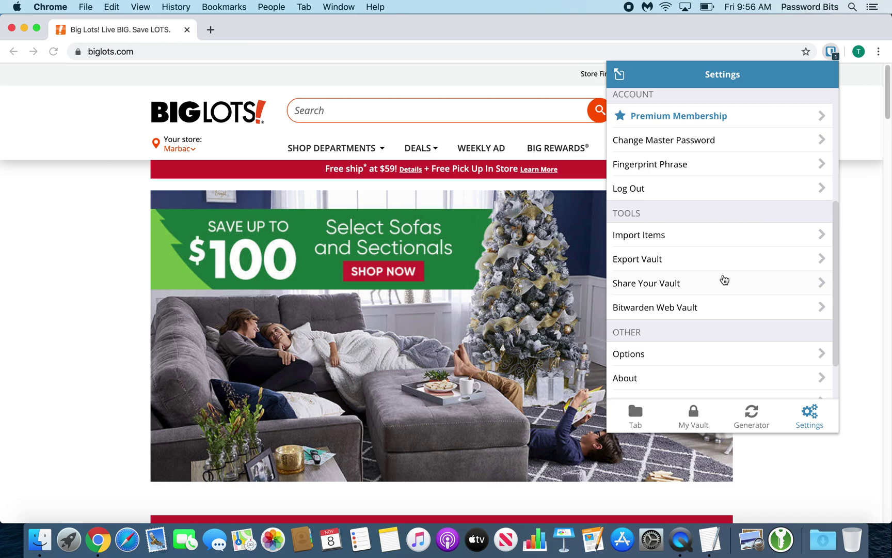
scroll(724, 279, down, 1)
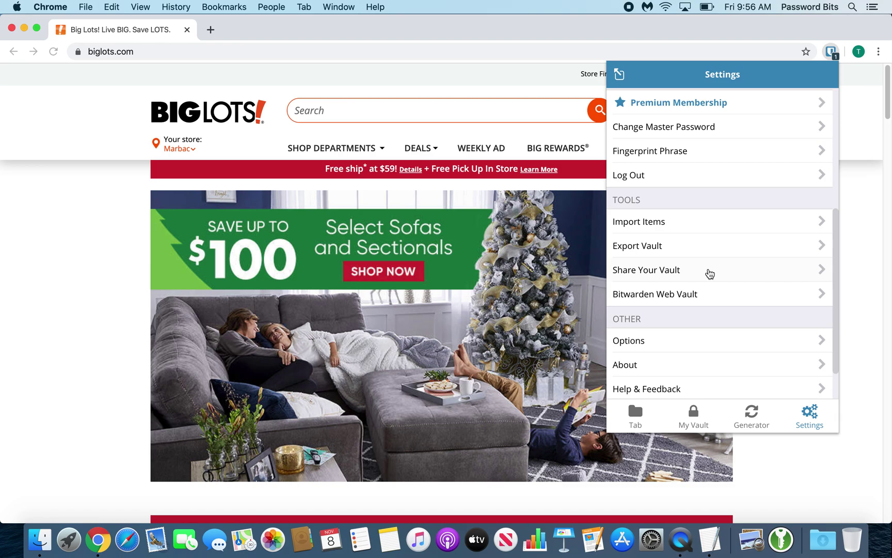
scroll(709, 274, down, 2)
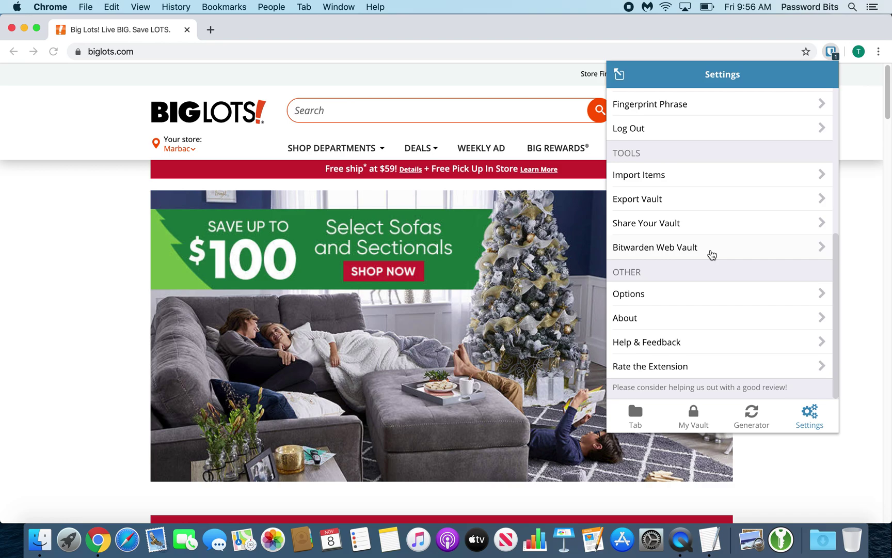
Step: Open Options under Other and scroll down to the Clear Clipboard setting
click(707, 295)
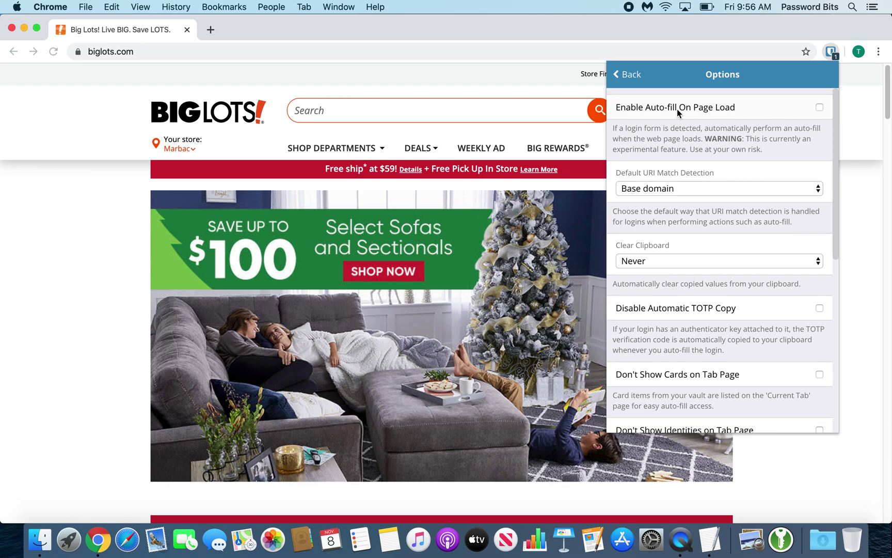
scroll(692, 153, down, 2)
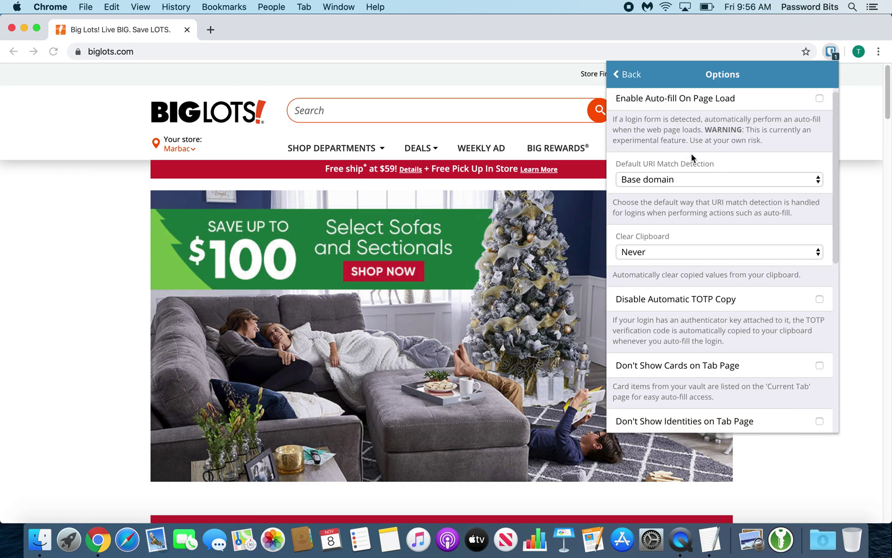
scroll(691, 160, down, 2)
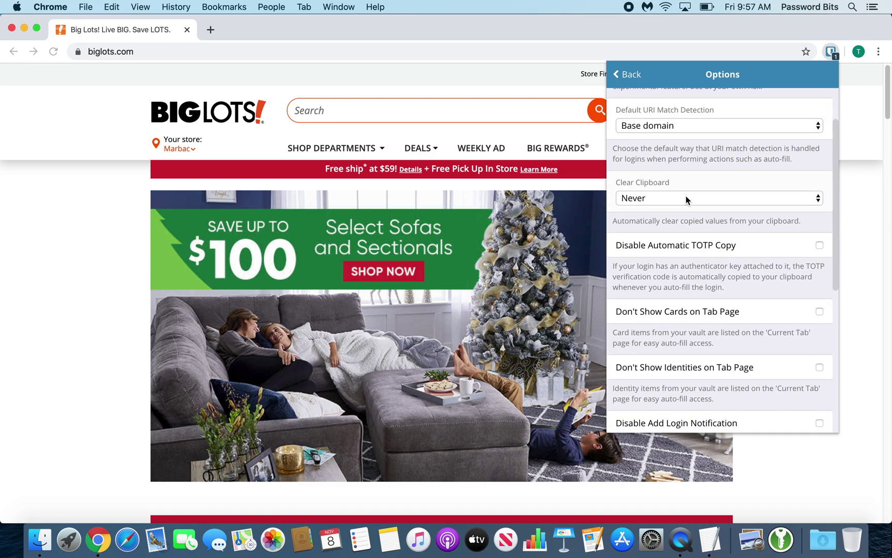
Step: Set Clear Clipboard to 30 seconds and leave the Theme on Default
click(686, 197)
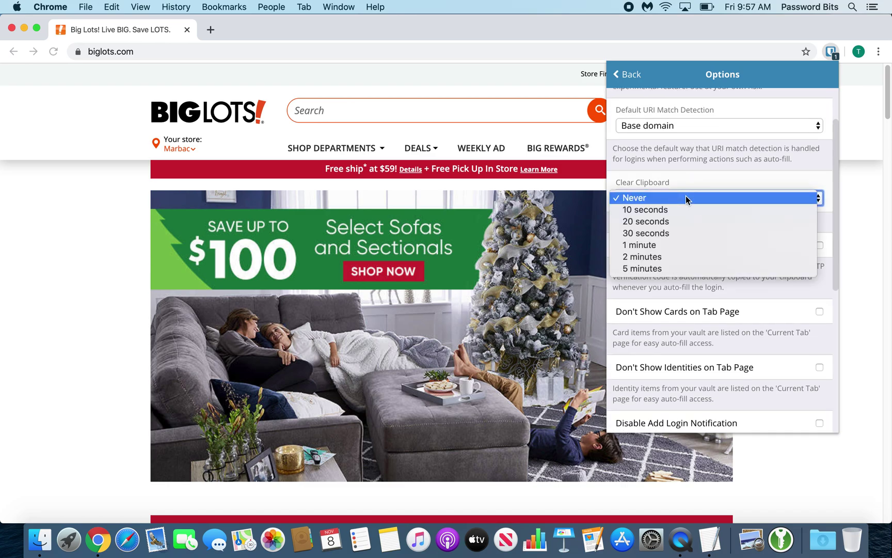
click(680, 236)
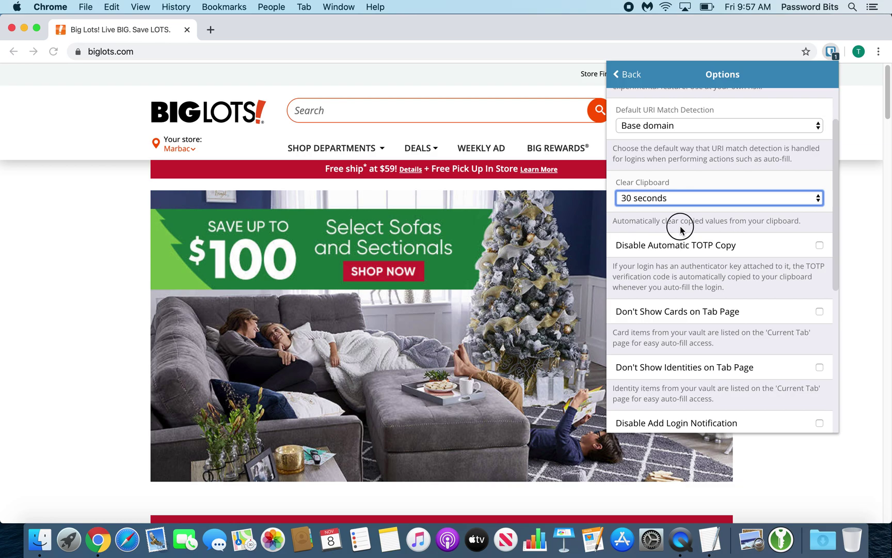
scroll(680, 226, down, 5)
scroll(681, 225, down, 5)
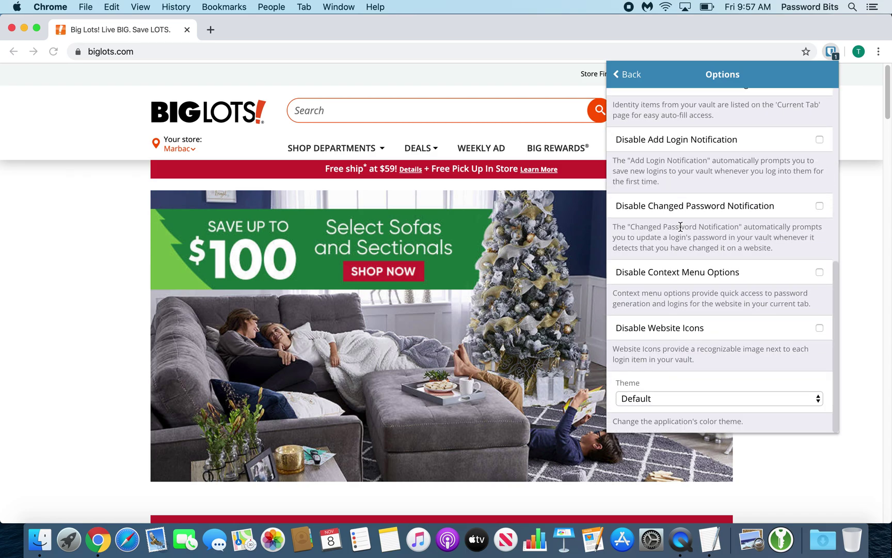
click(669, 398)
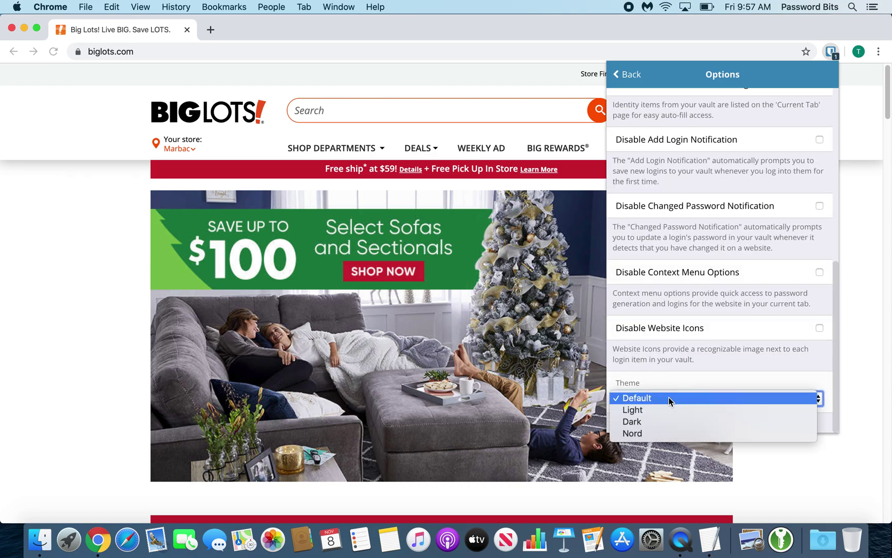
click(669, 397)
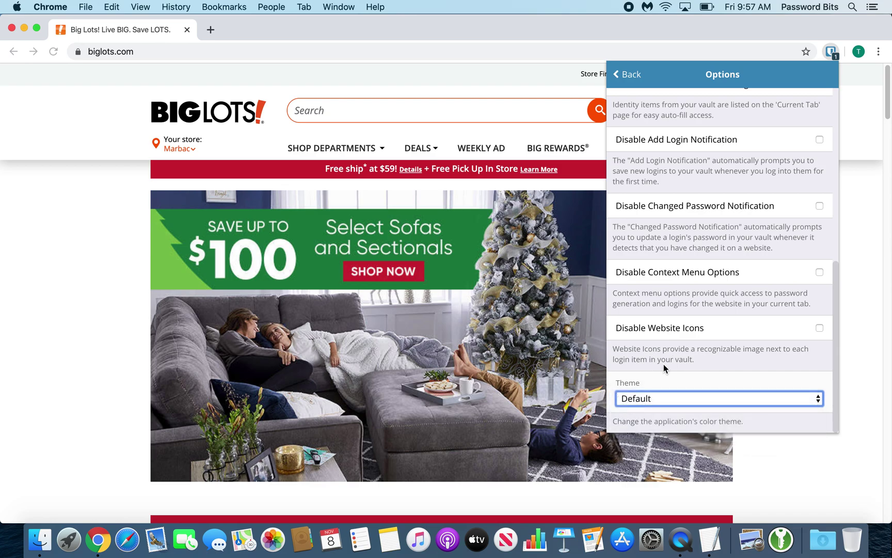